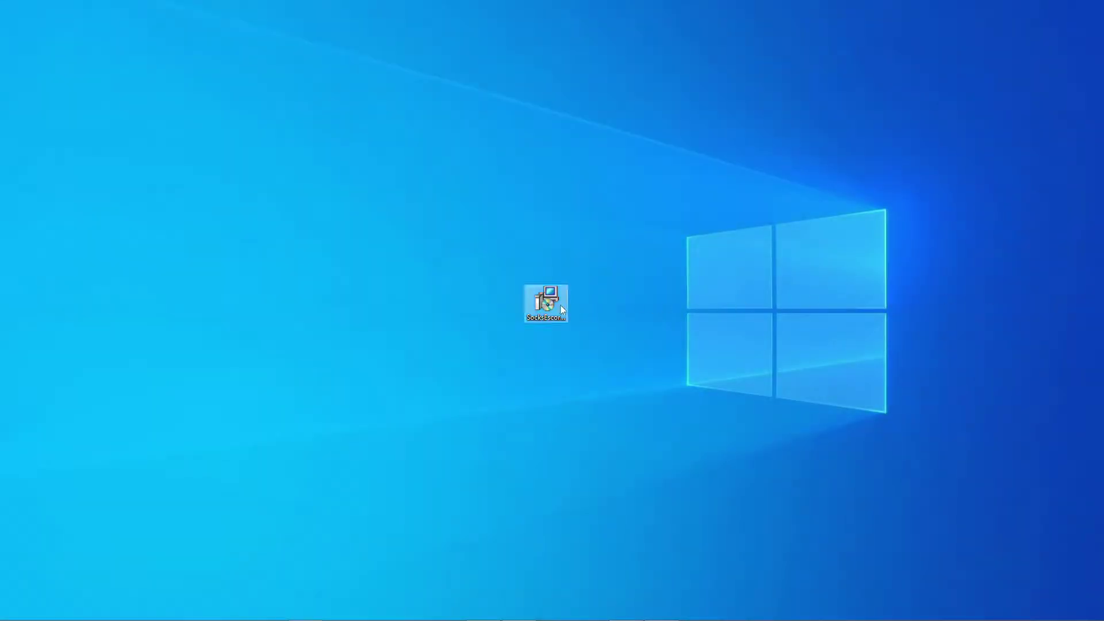
Install SocksEscort Socksifier 64bit 2.8 in English without LSP drivers, then launch SocksEscort.
{"action": "double_click", "coordinate": [552, 308]}
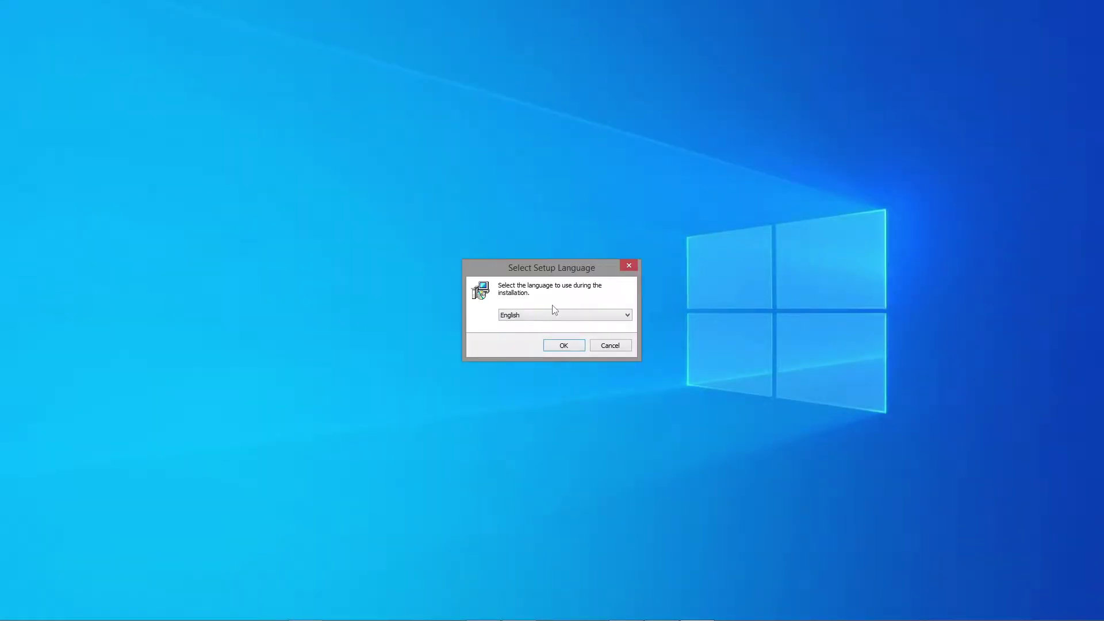
{"action": "left_click", "coordinate": [563, 345]}
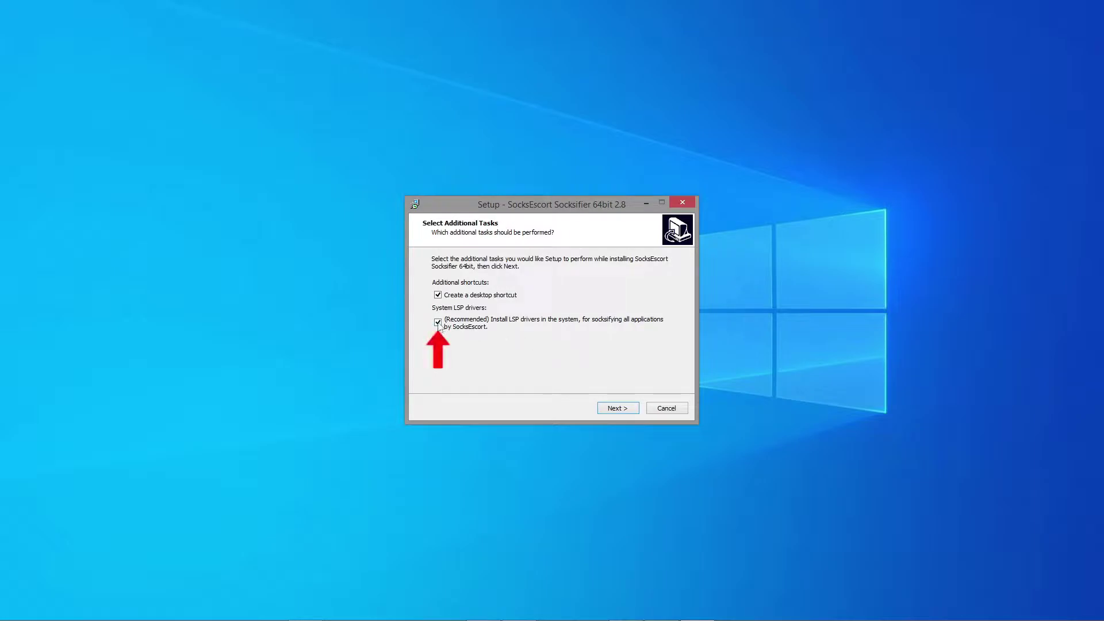
{"action": "left_click", "coordinate": [438, 323]}
{"action": "left_click", "coordinate": [618, 410]}
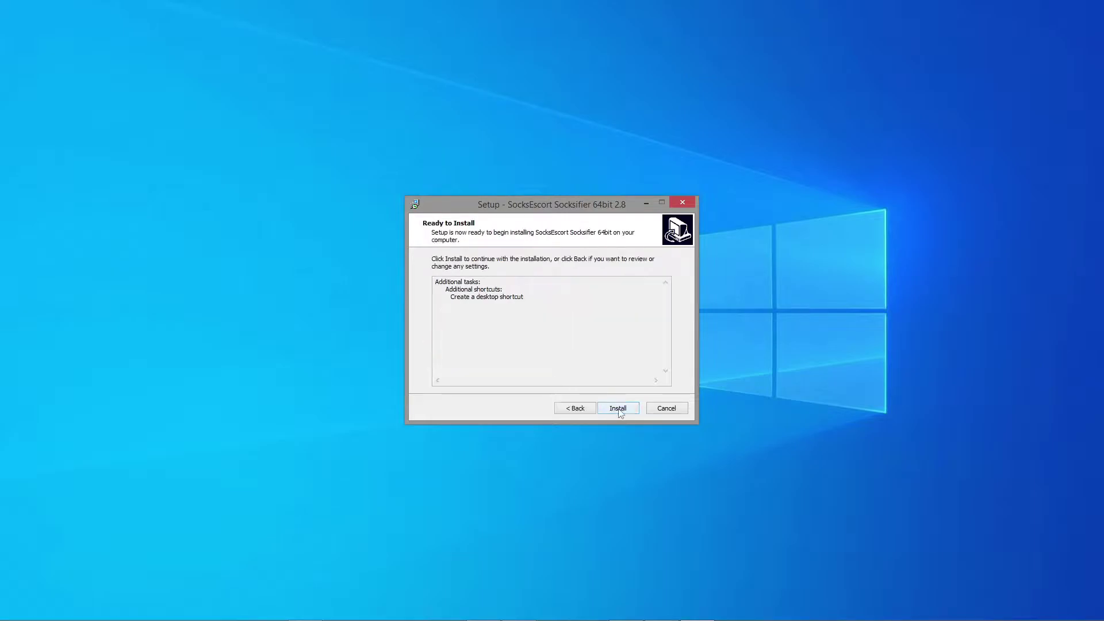
{"action": "left_click", "coordinate": [617, 408]}
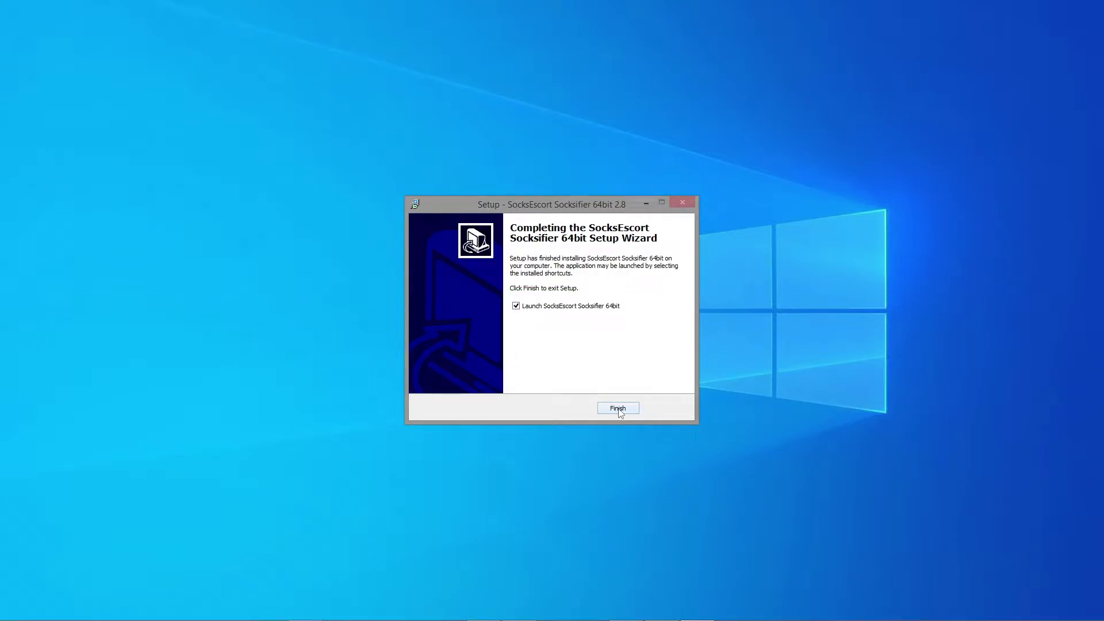
{"action": "left_click", "coordinate": [618, 408]}
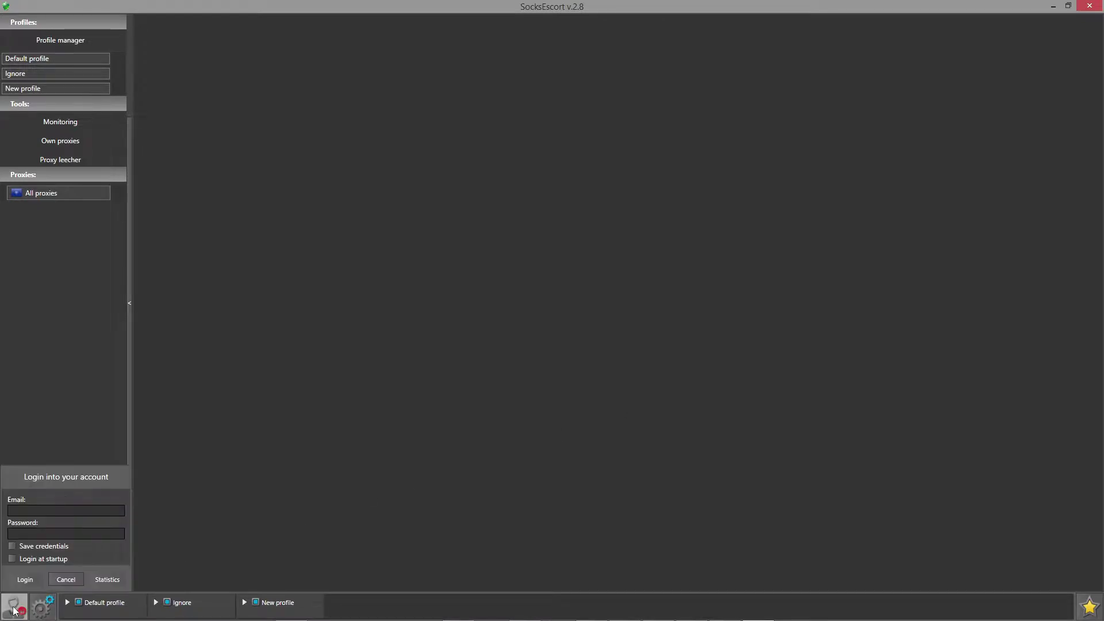
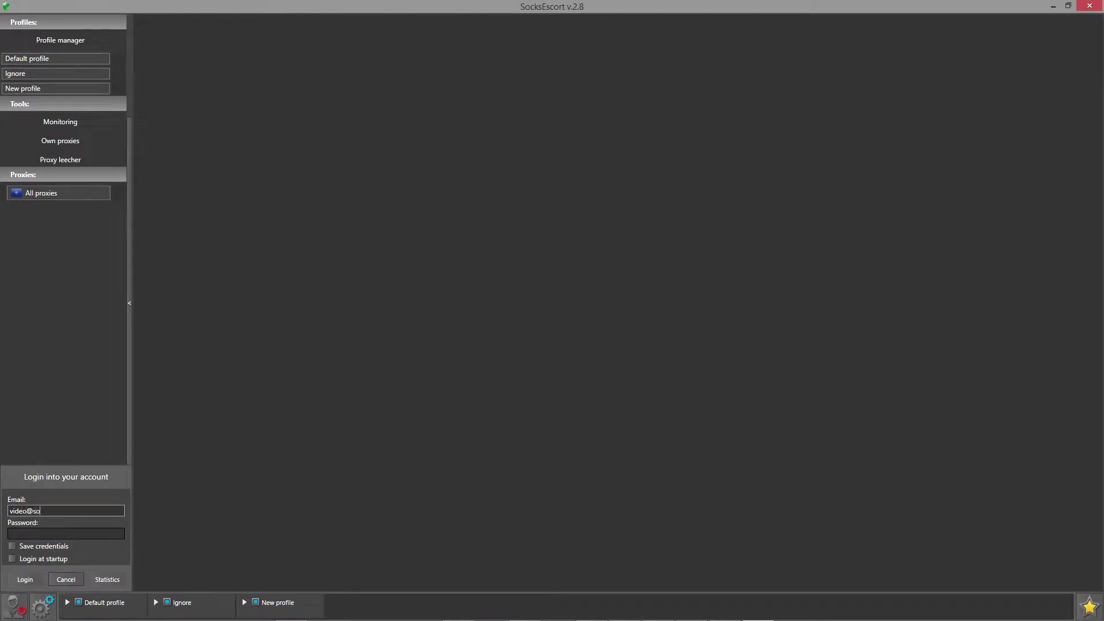
Log in to the SocksEscort account with the account e-mail and password.
{"action": "left_click", "coordinate": [120, 532]}
{"action": "type", "text": "****************"}
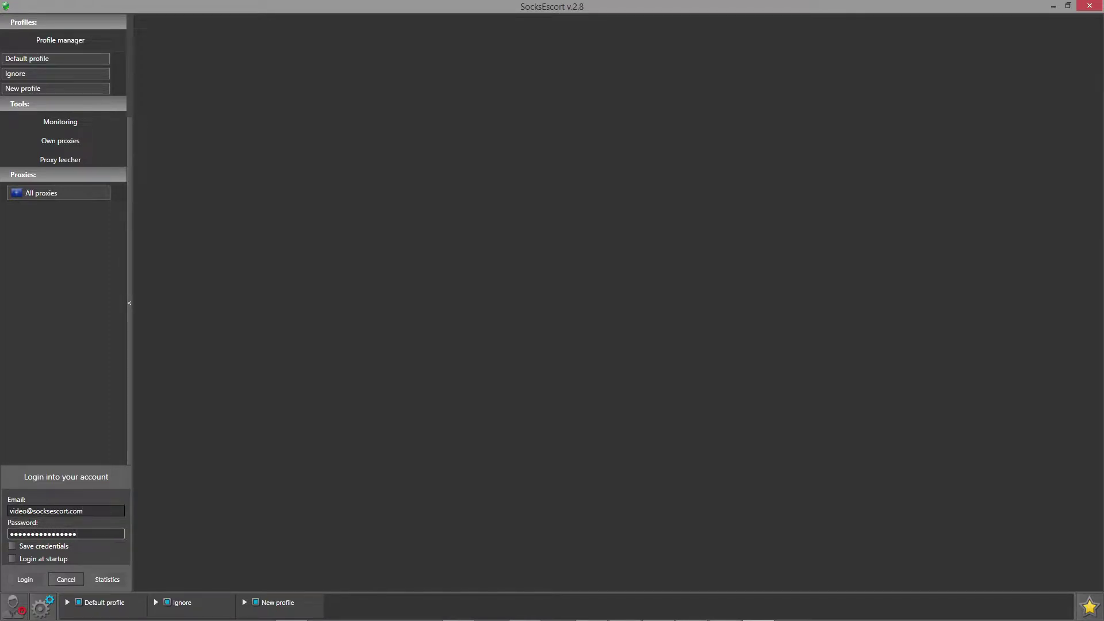
{"action": "left_click", "coordinate": [26, 578]}
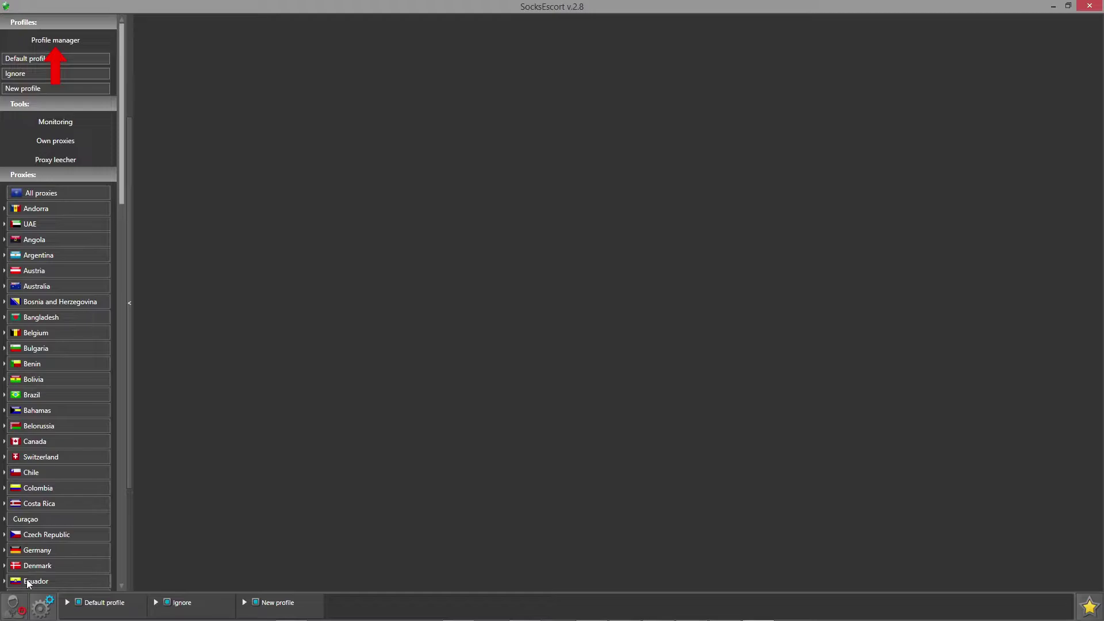
Show the Profile manager's profiles on ports 5080, 5081 and 5000, and scroll down the country list.
{"action": "left_click", "coordinate": [93, 43]}
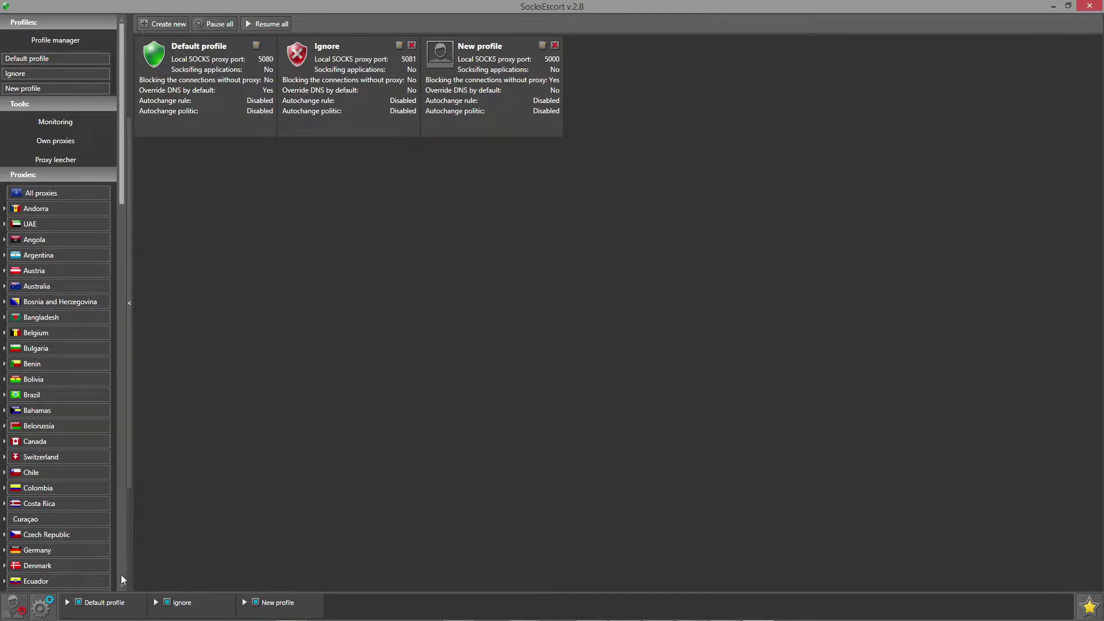
{"action": "scroll", "coordinate": [121, 579], "scroll_direction": "down", "scroll_amount": 15}
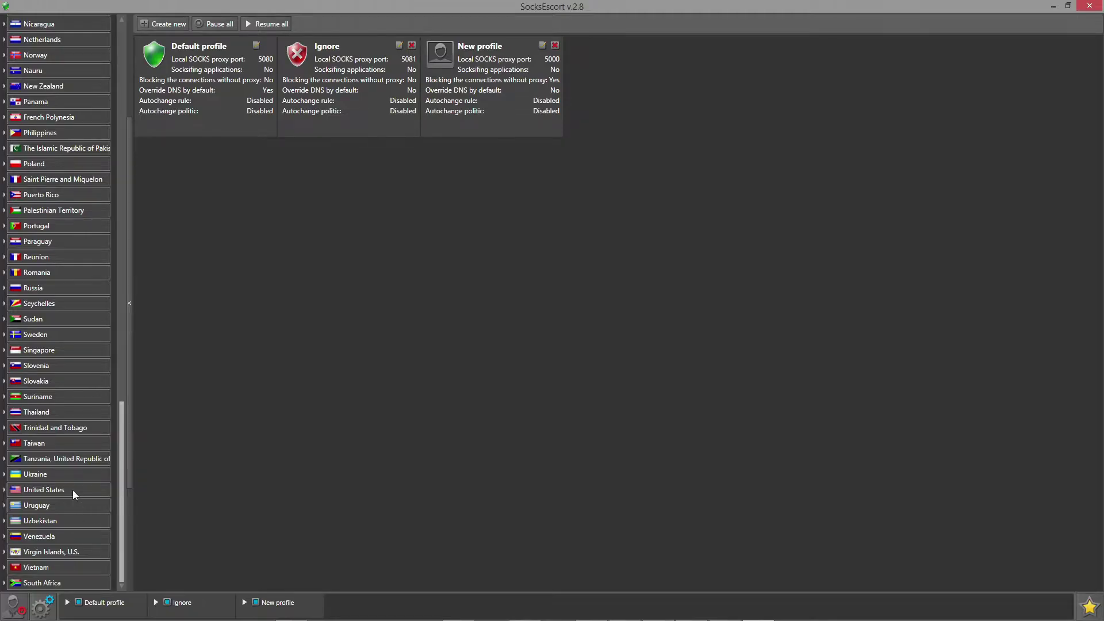
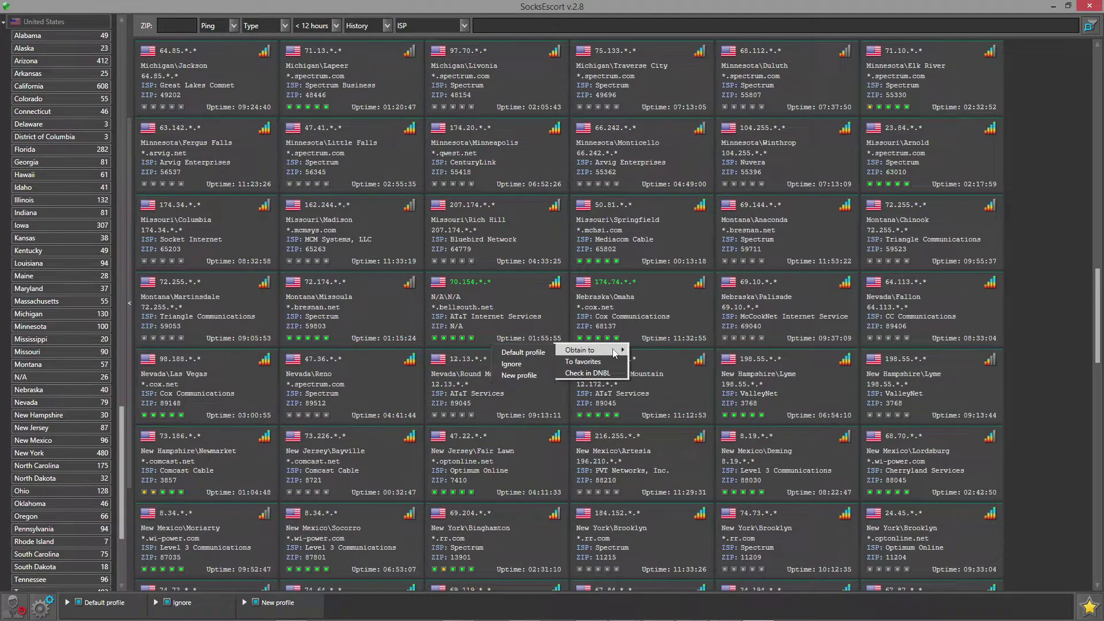
{"action": "left_click", "coordinate": [546, 350]}
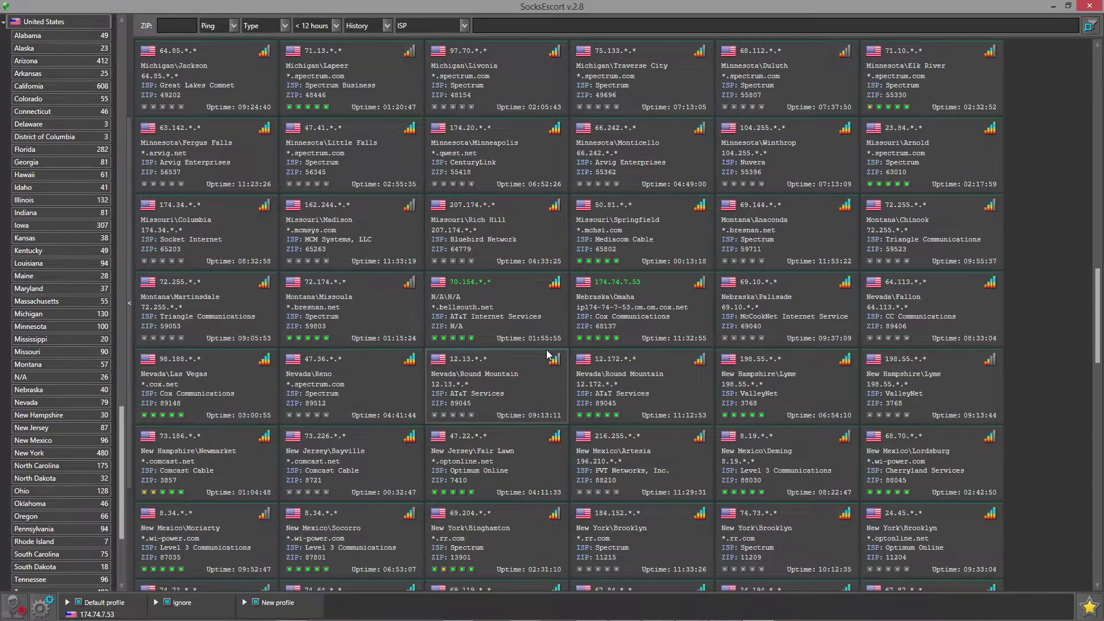
{"action": "left_click", "coordinate": [1053, 6]}
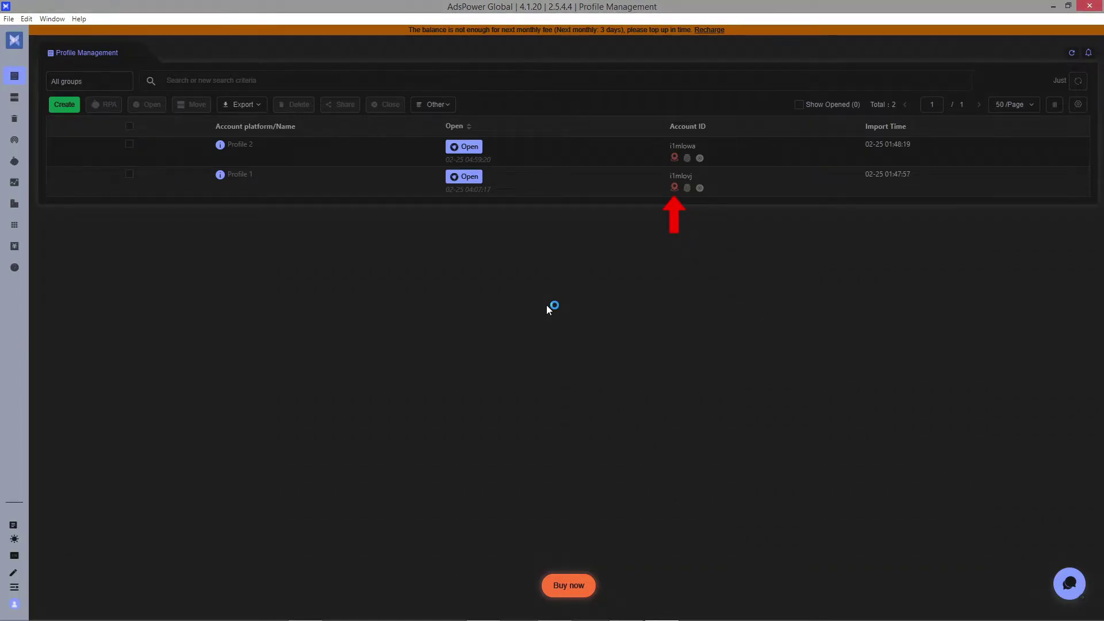
Set Profile 1's proxy to Socks5 at 127.0.0.1 port 5080 and check the connection.
{"action": "left_click", "coordinate": [674, 187]}
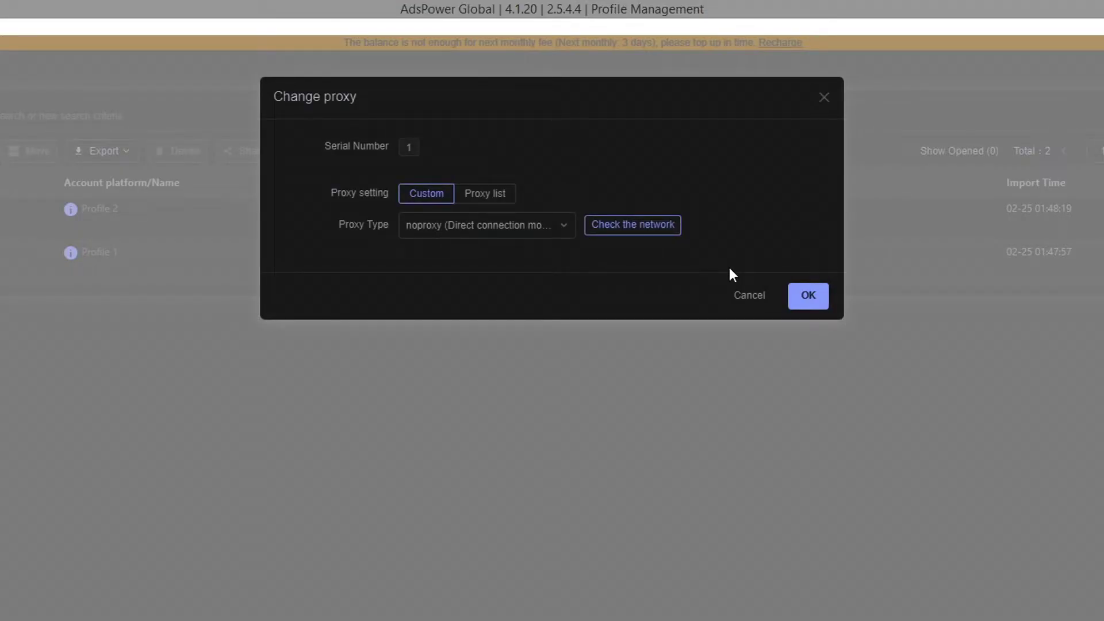
{"action": "left_click", "coordinate": [564, 230]}
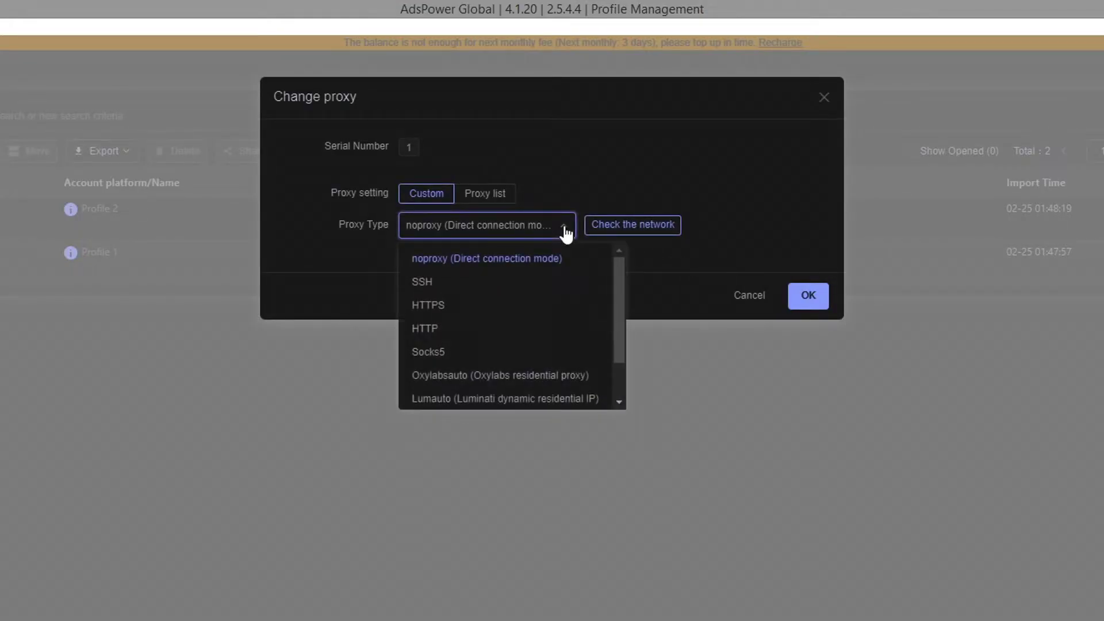
{"action": "left_click", "coordinate": [457, 353]}
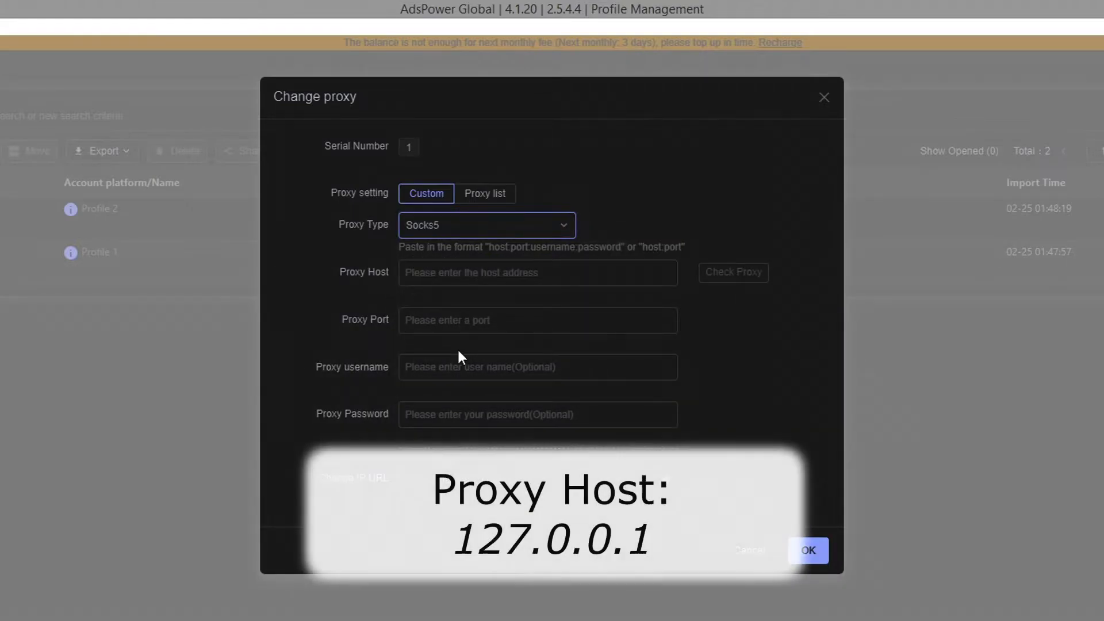
{"action": "left_click", "coordinate": [550, 274]}
{"action": "type", "text": "127.0.0.1"}
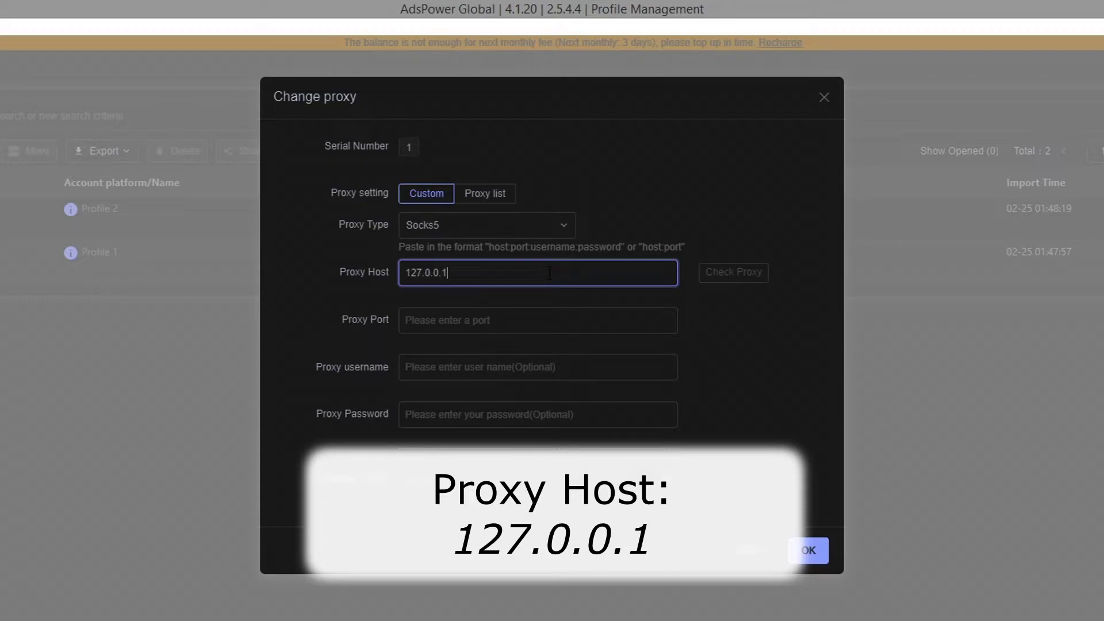
{"action": "left_click", "coordinate": [549, 322]}
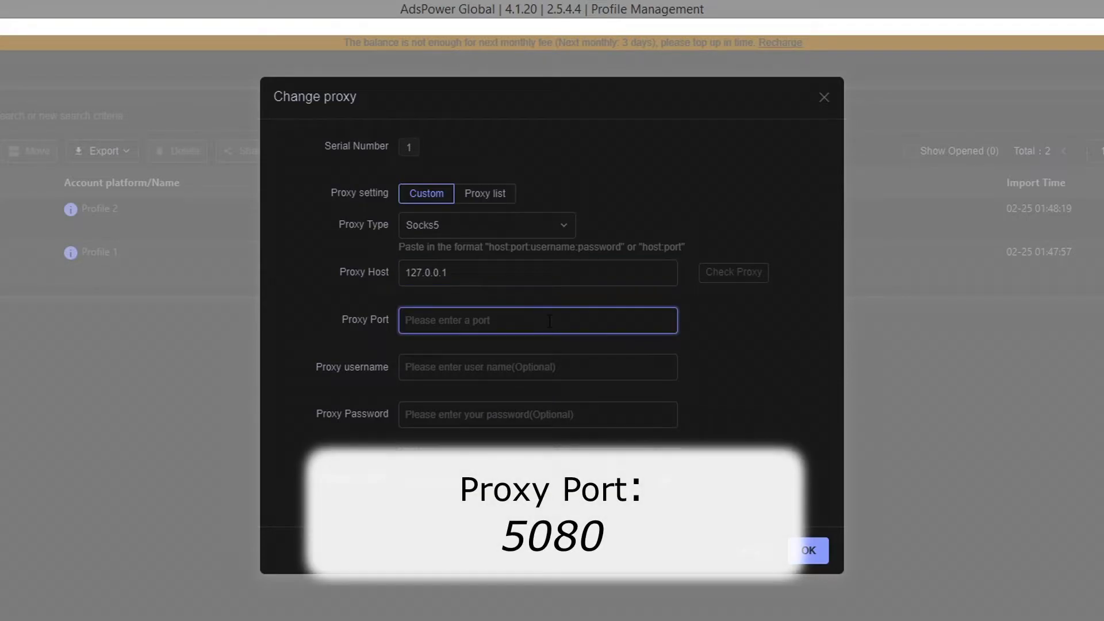
{"action": "type", "text": "5080"}
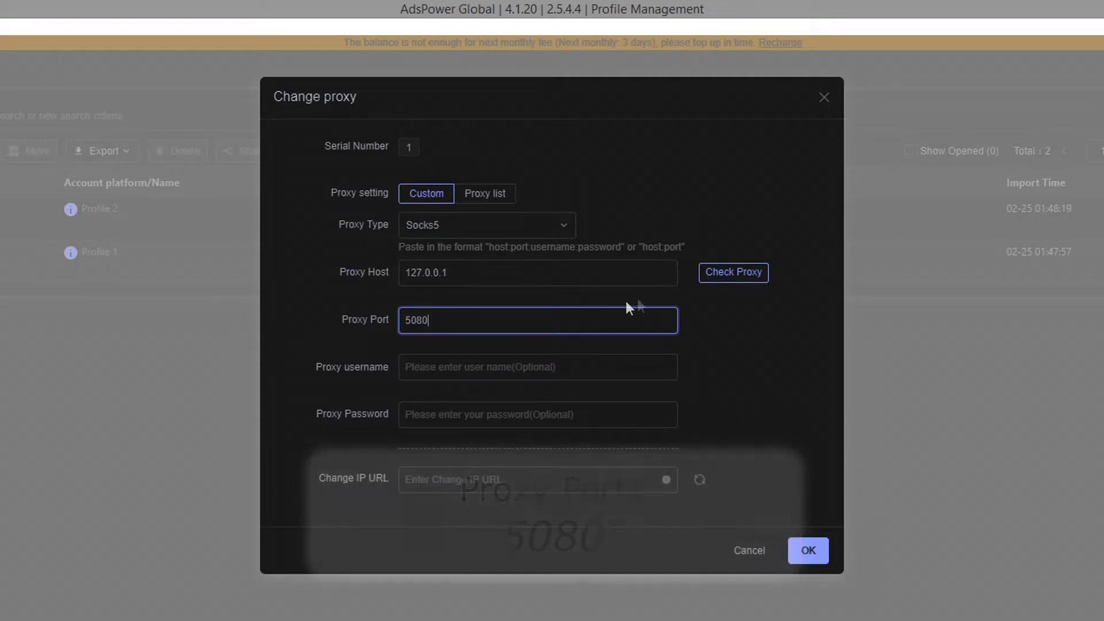
{"action": "left_click", "coordinate": [738, 273]}
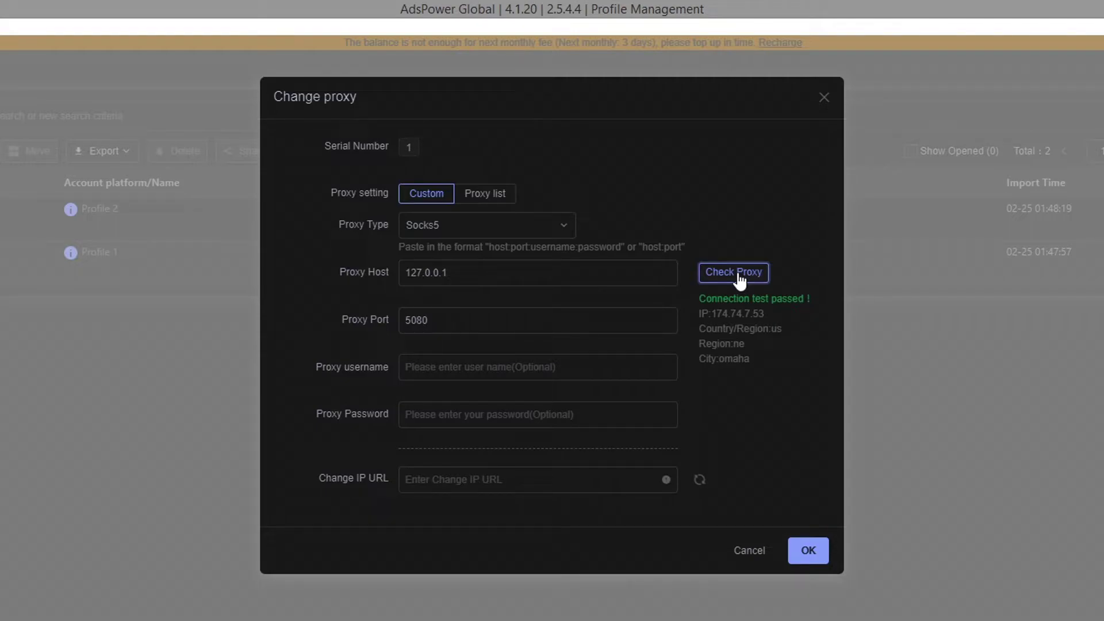
Save and confirm Profile 1's new proxy settings, then launch its browser.
{"action": "left_click", "coordinate": [808, 550]}
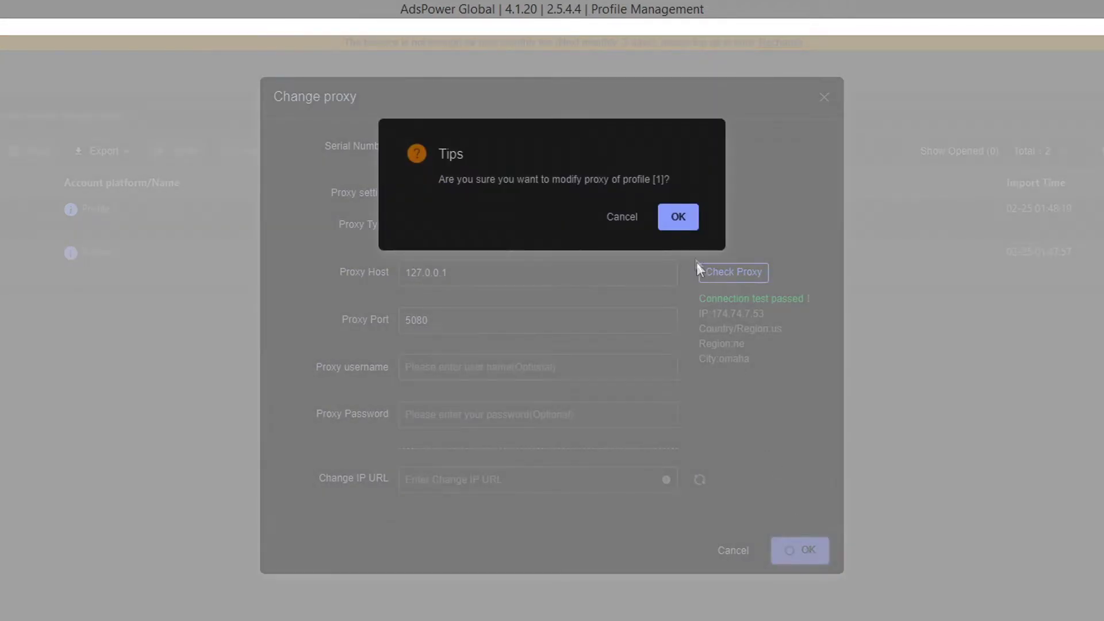
{"action": "left_click", "coordinate": [678, 216]}
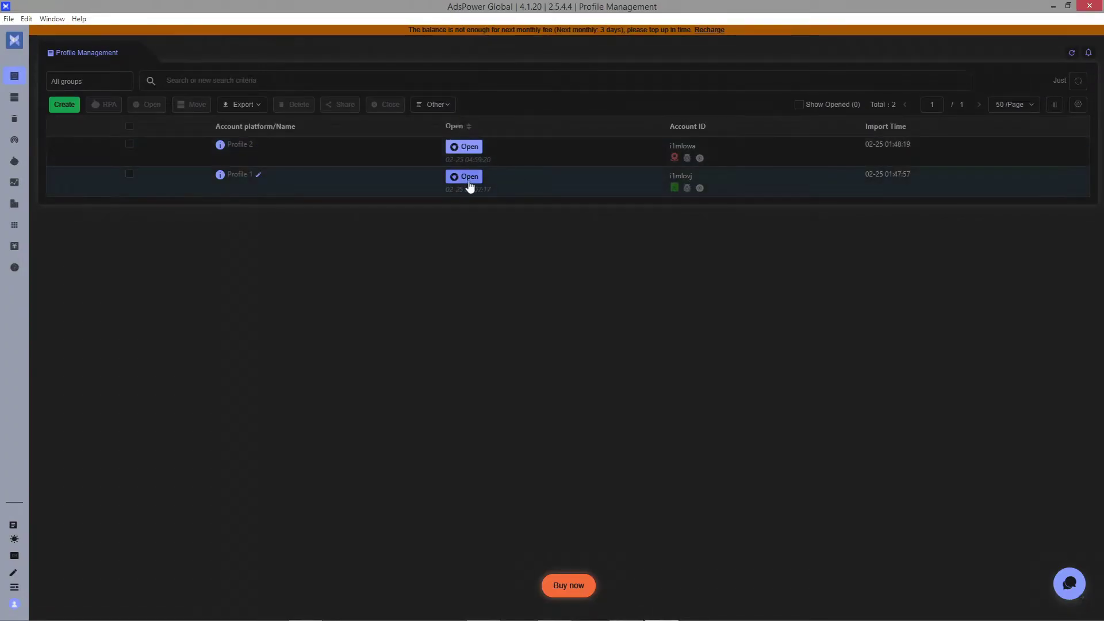
{"action": "left_click", "coordinate": [468, 177]}
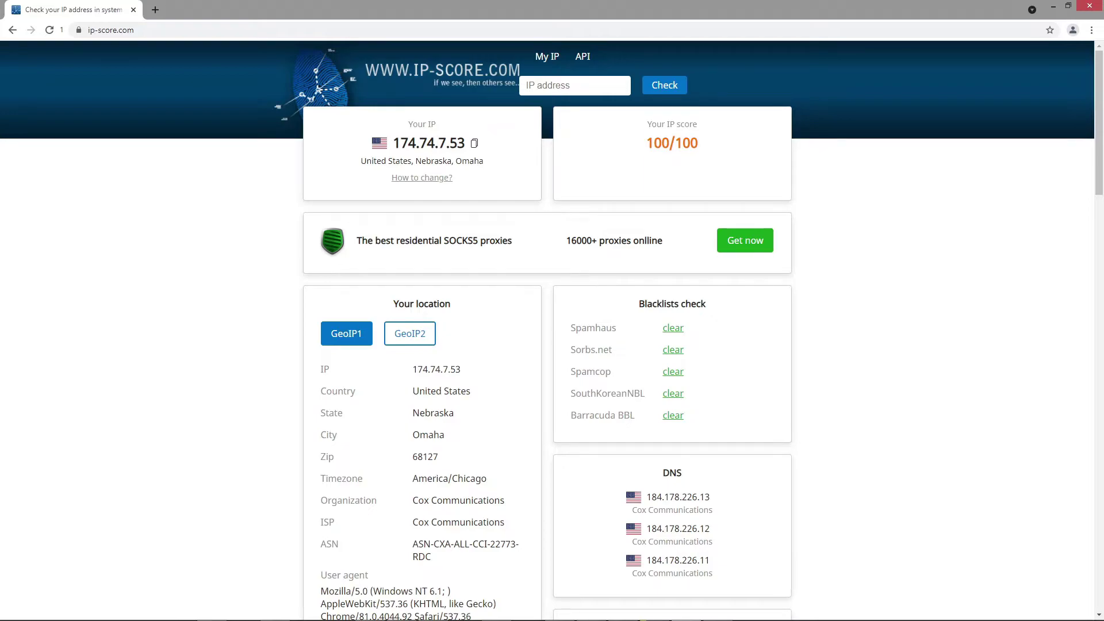
{"action": "left_click", "coordinate": [1053, 6]}
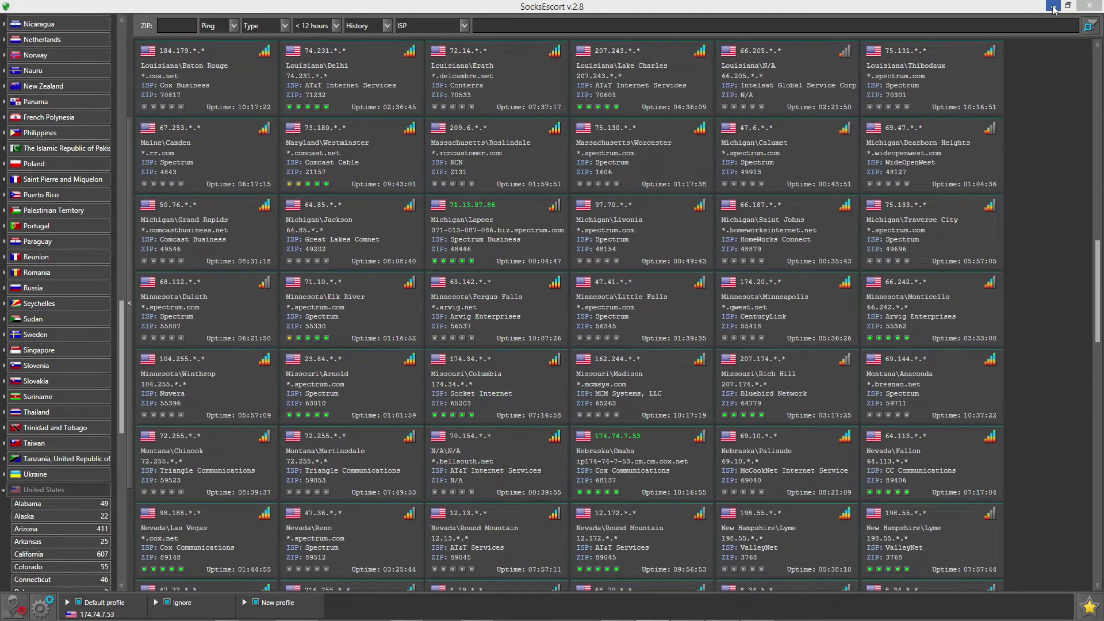
{"action": "right_click", "coordinate": [478, 232]}
{"action": "mouse_move", "coordinate": [545, 241]}
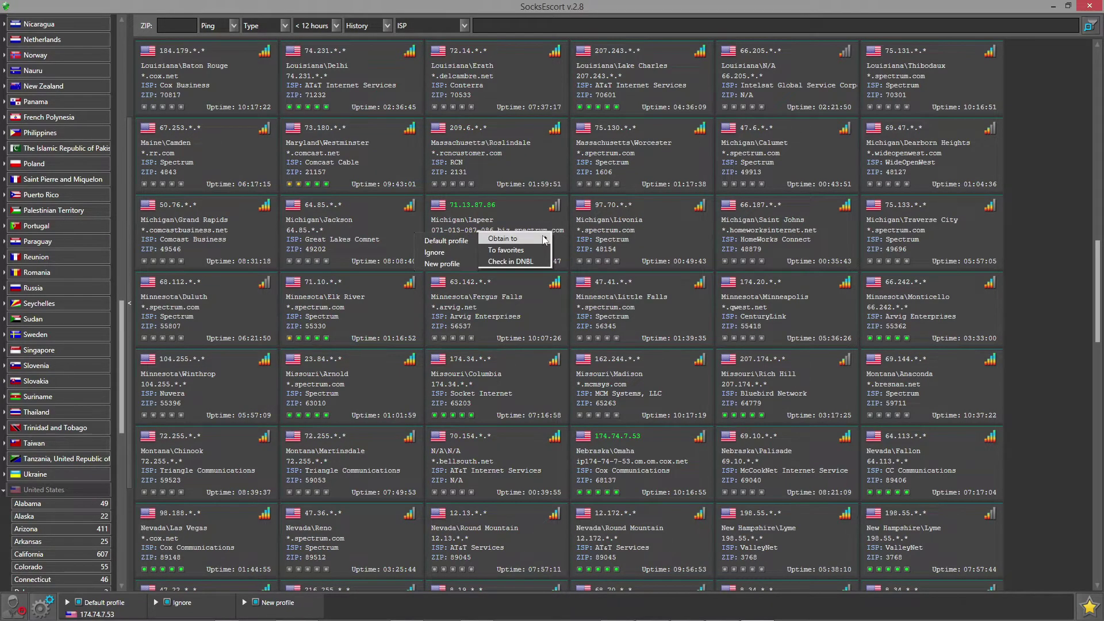
{"action": "left_click", "coordinate": [470, 263]}
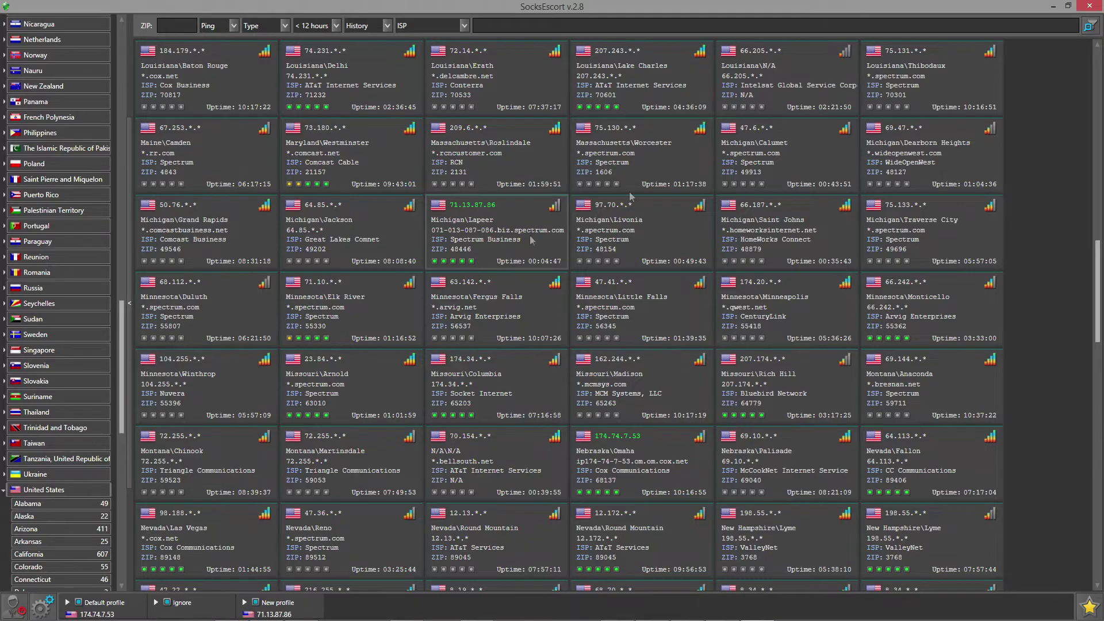
{"action": "left_click", "coordinate": [1053, 6]}
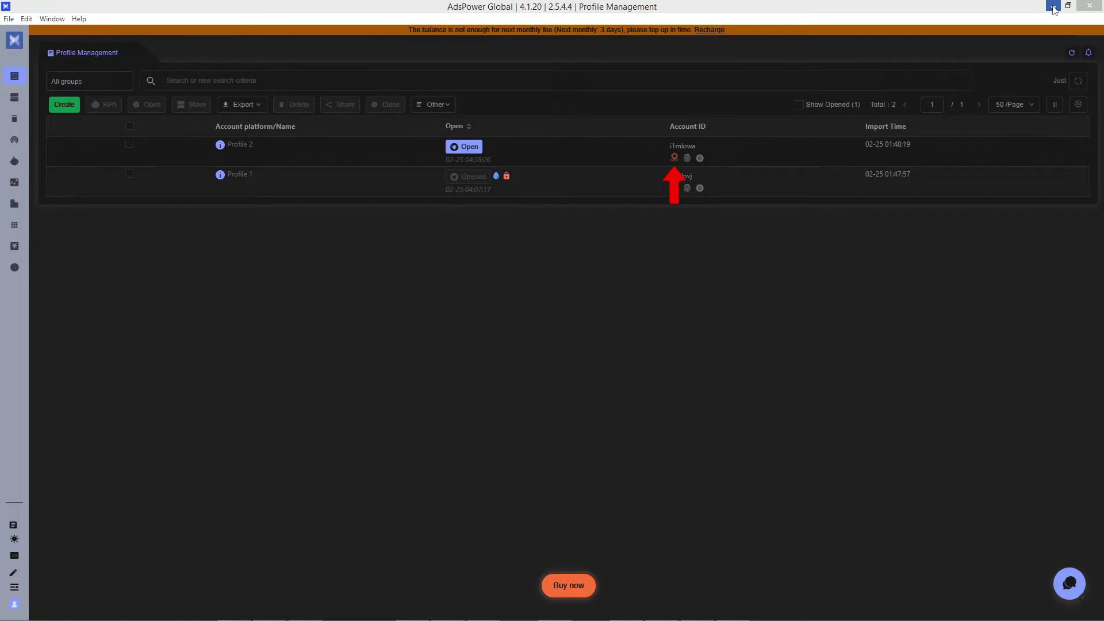
Set Profile 2's proxy to Socks5 at 127.0.0.1 port 5000 and check the connection.
{"action": "left_click", "coordinate": [676, 157]}
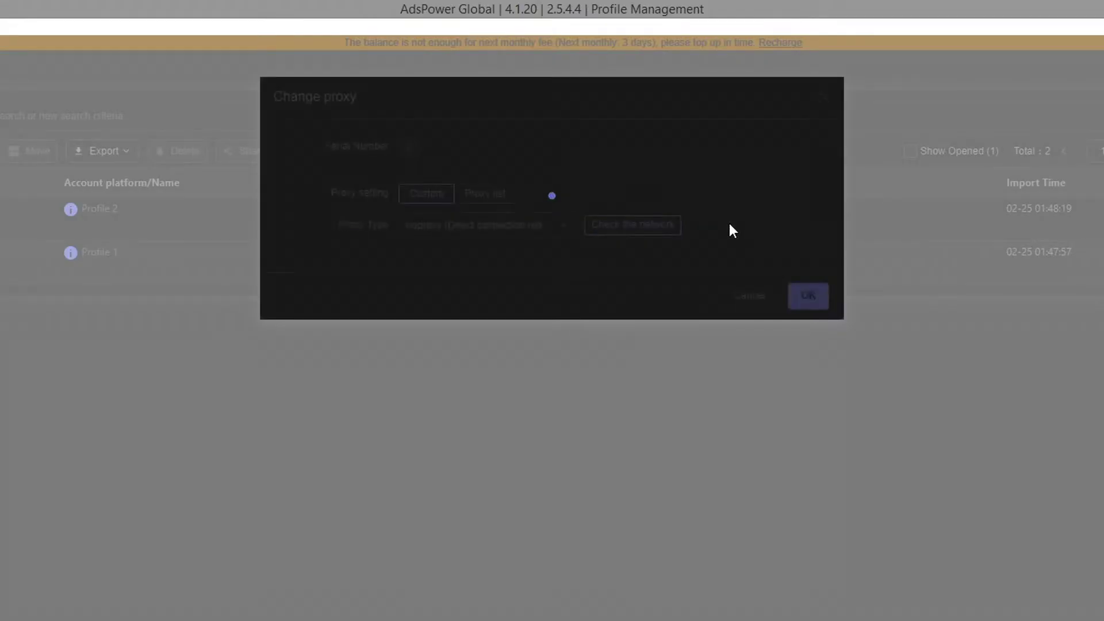
{"action": "left_click", "coordinate": [566, 233]}
{"action": "left_click", "coordinate": [457, 352]}
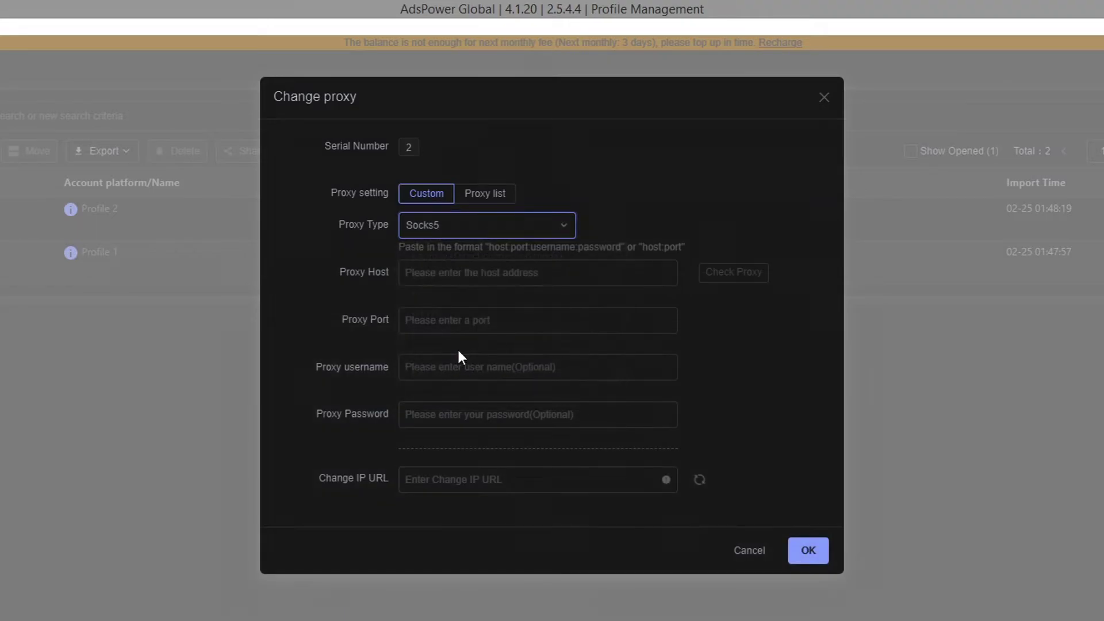
{"action": "left_click", "coordinate": [550, 274]}
{"action": "type", "text": "127.0.0.1"}
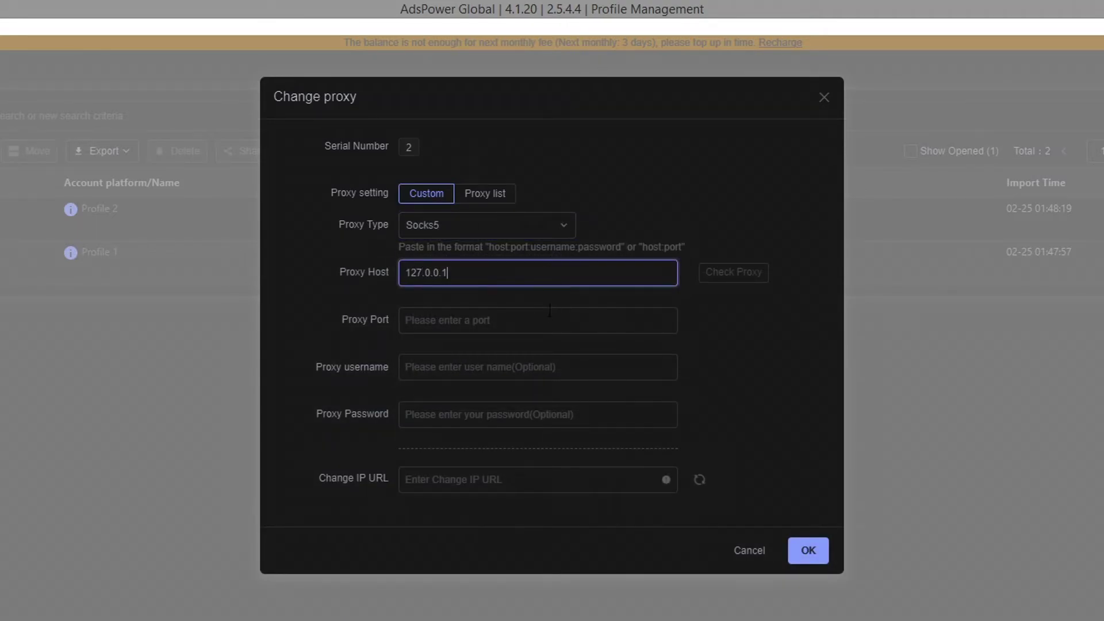
{"action": "left_click", "coordinate": [550, 321]}
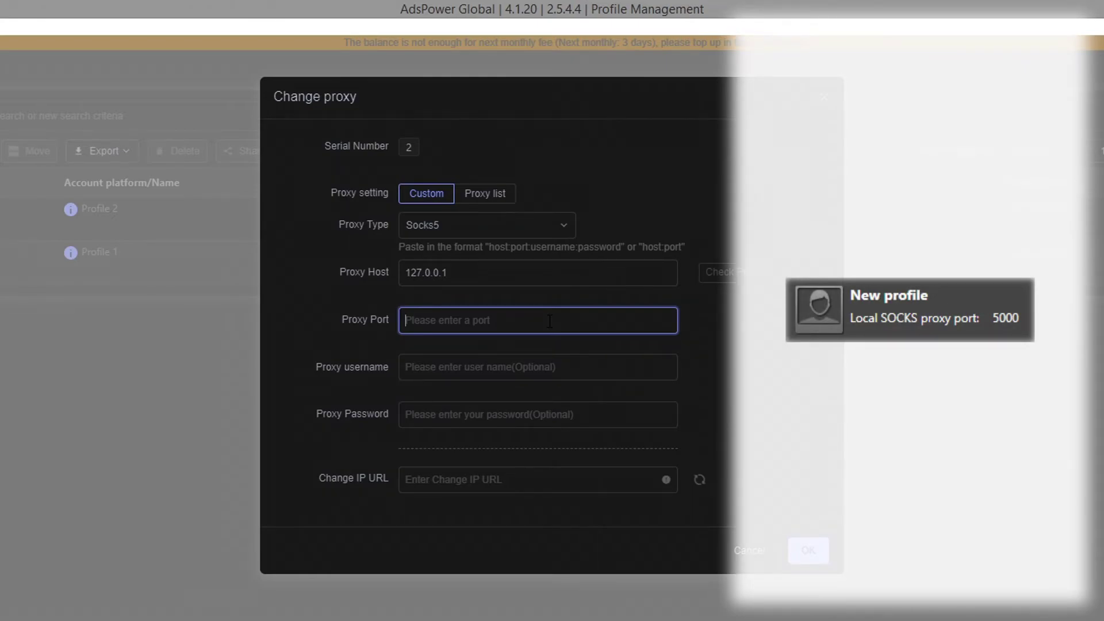
{"action": "type", "text": "5000"}
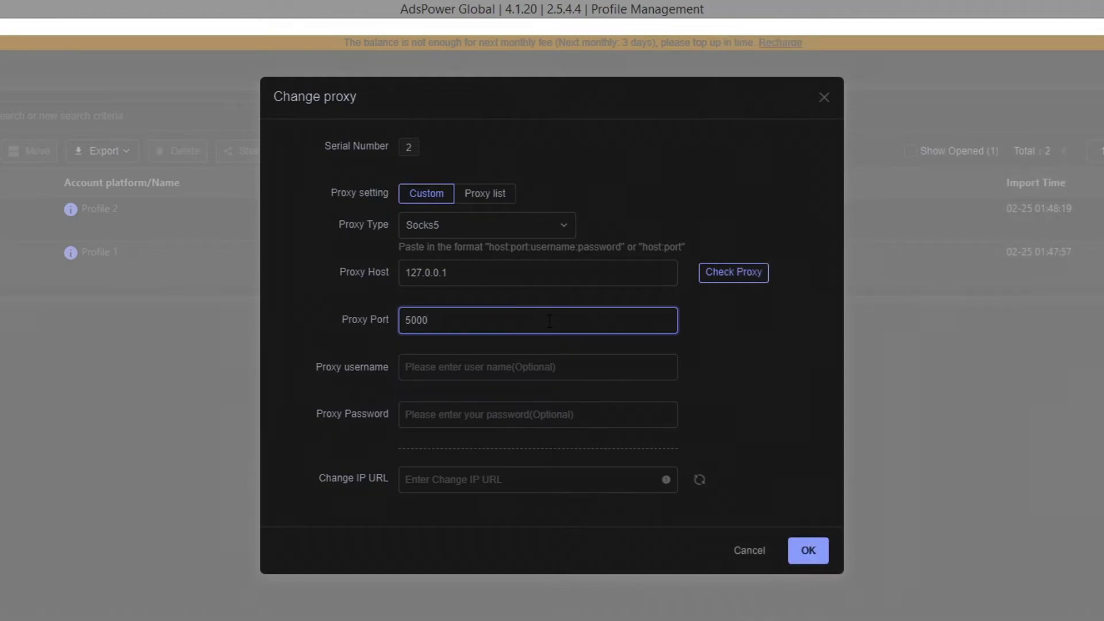
{"action": "left_click", "coordinate": [738, 274]}
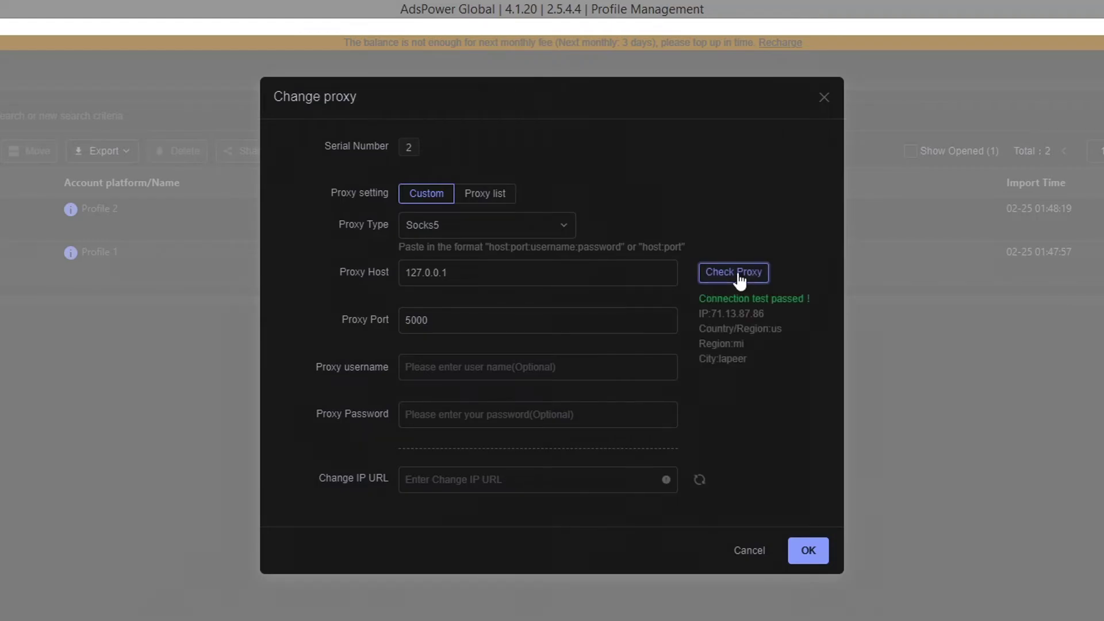
Save and confirm Profile 2's new proxy settings, then launch its browser.
{"action": "left_click", "coordinate": [808, 550]}
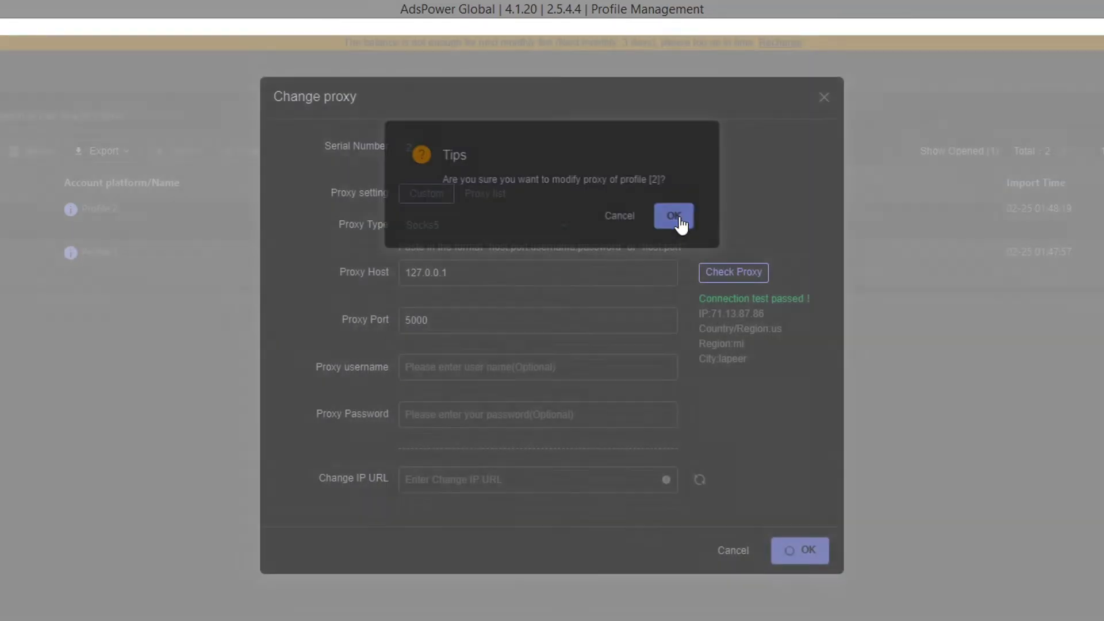
{"action": "left_click", "coordinate": [678, 222]}
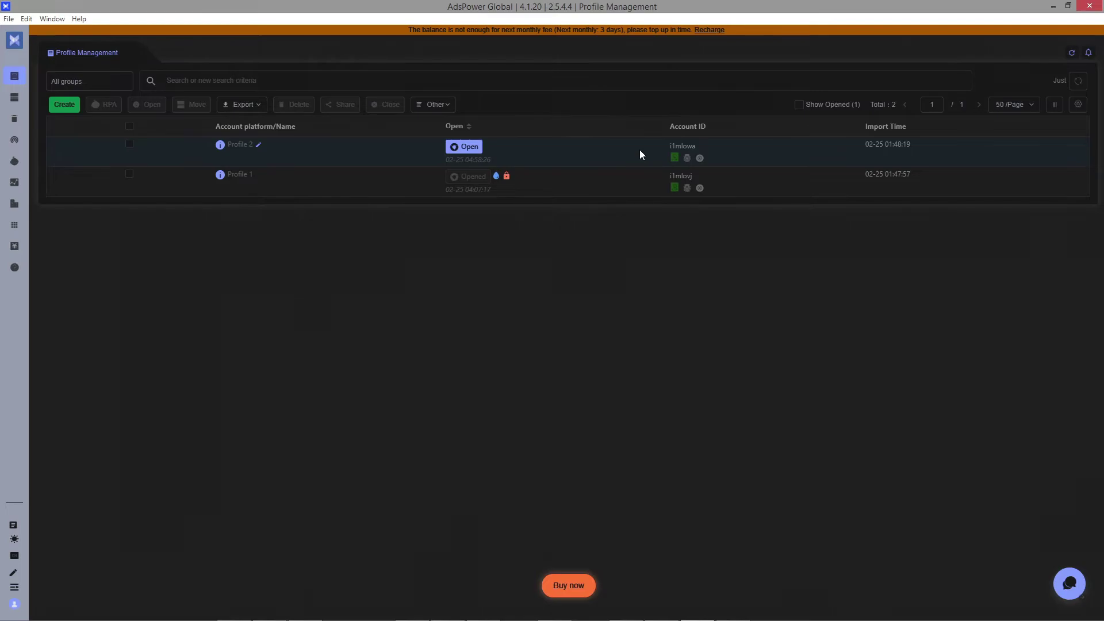
{"action": "left_click", "coordinate": [465, 147]}
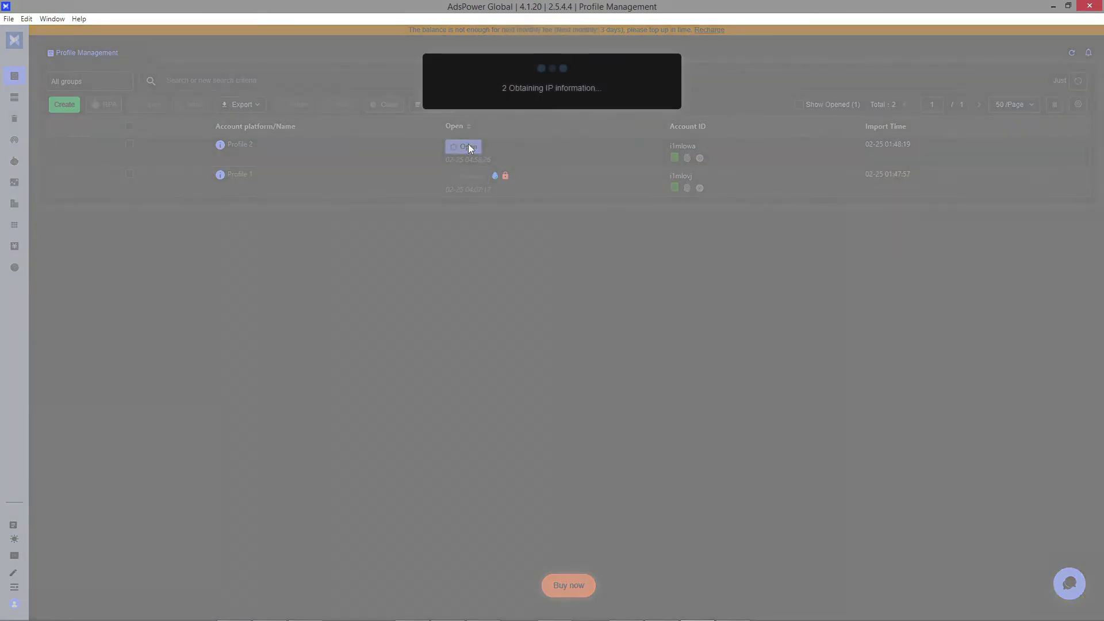